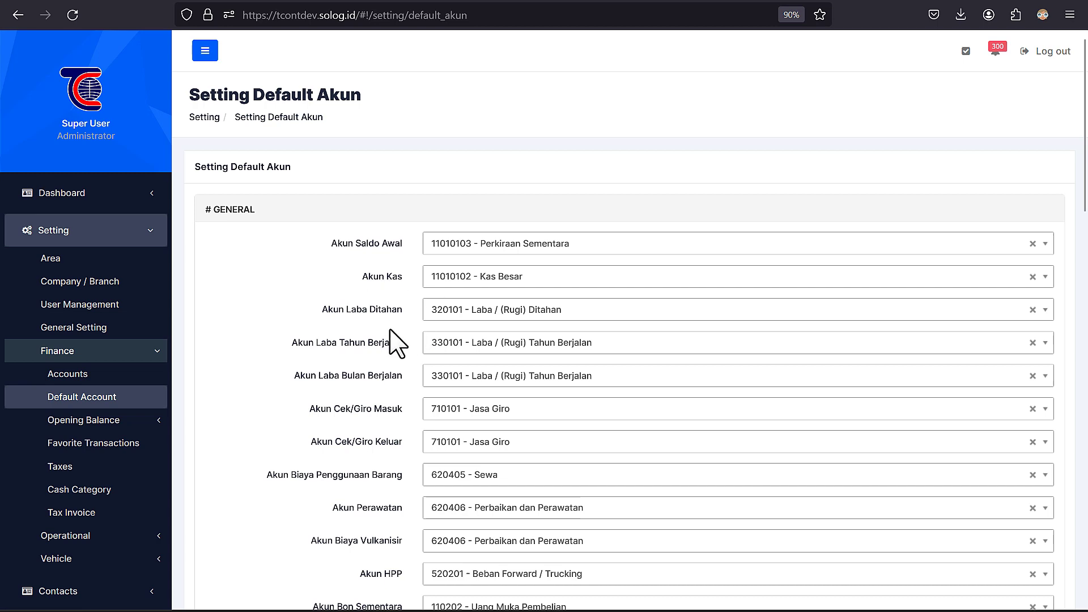
Review the default accounts in the GENERAL section, from Akun Saldo Awal through Akun HPP.
scroll(359, 347, down, 3)
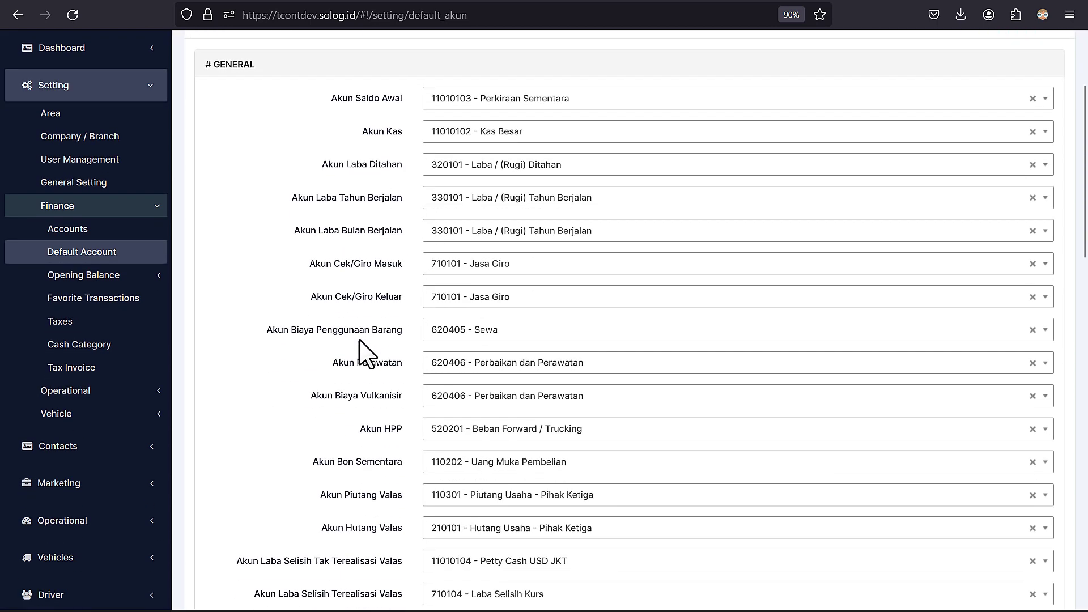
scroll(365, 347, up, 3)
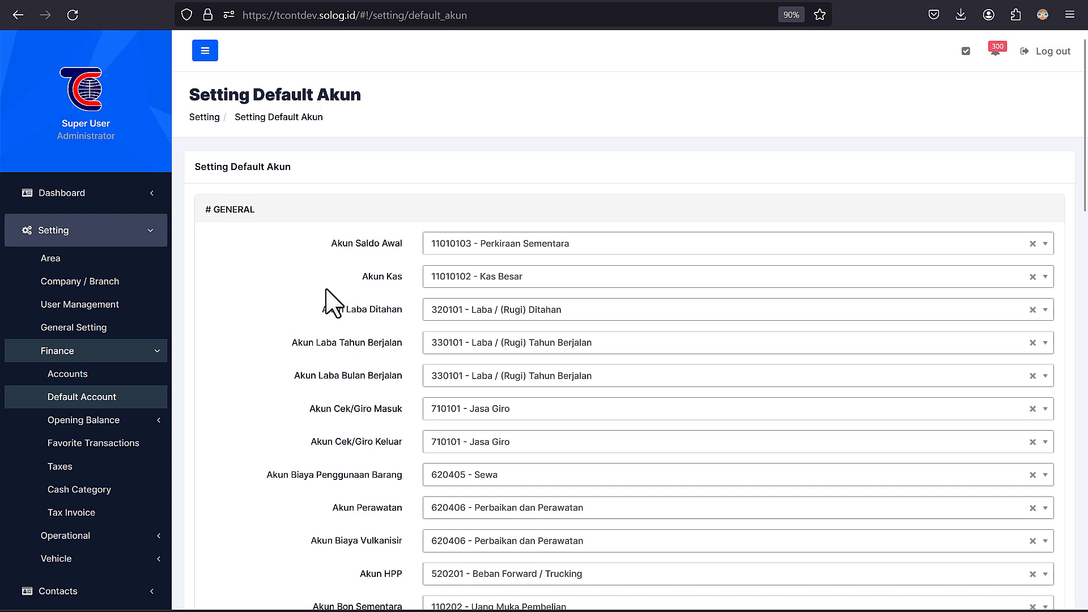
drag(329, 242, 401, 244)
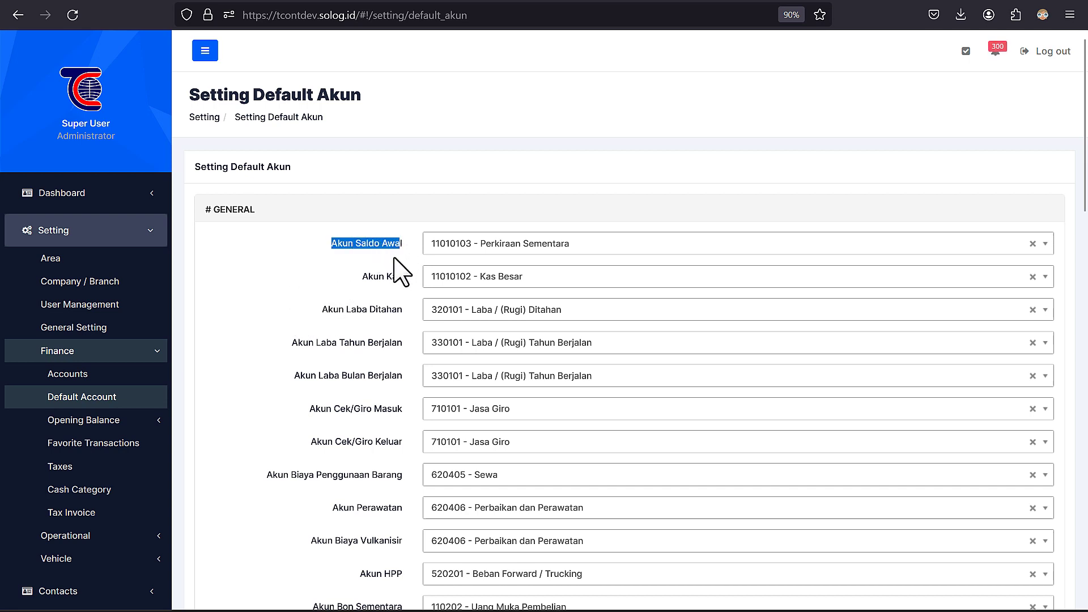
click(396, 259)
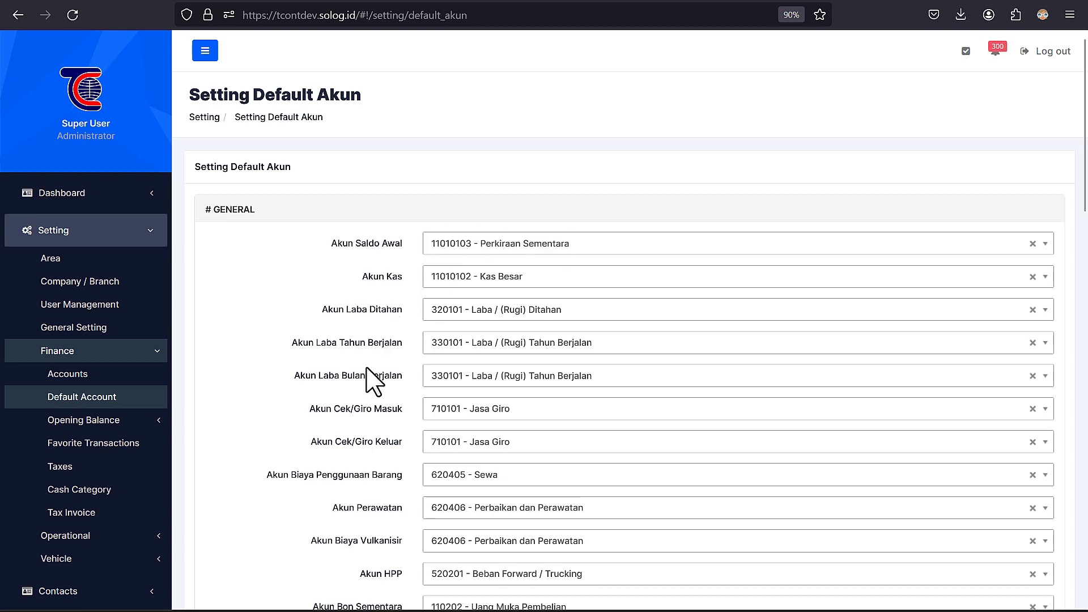
scroll(367, 369, down, 5)
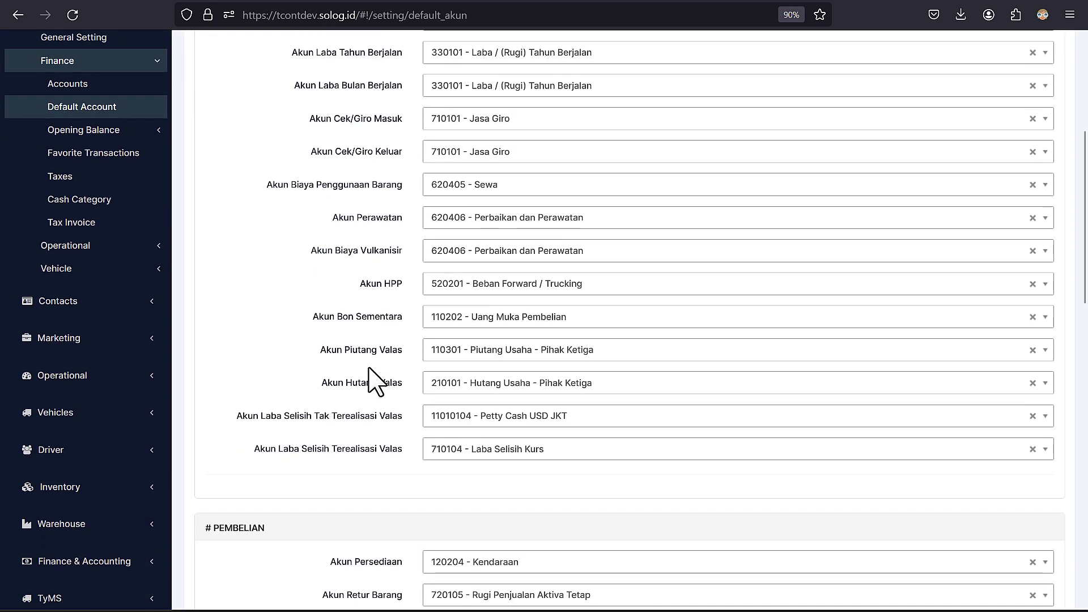
scroll(371, 381, up, 5)
scroll(375, 377, down, 2)
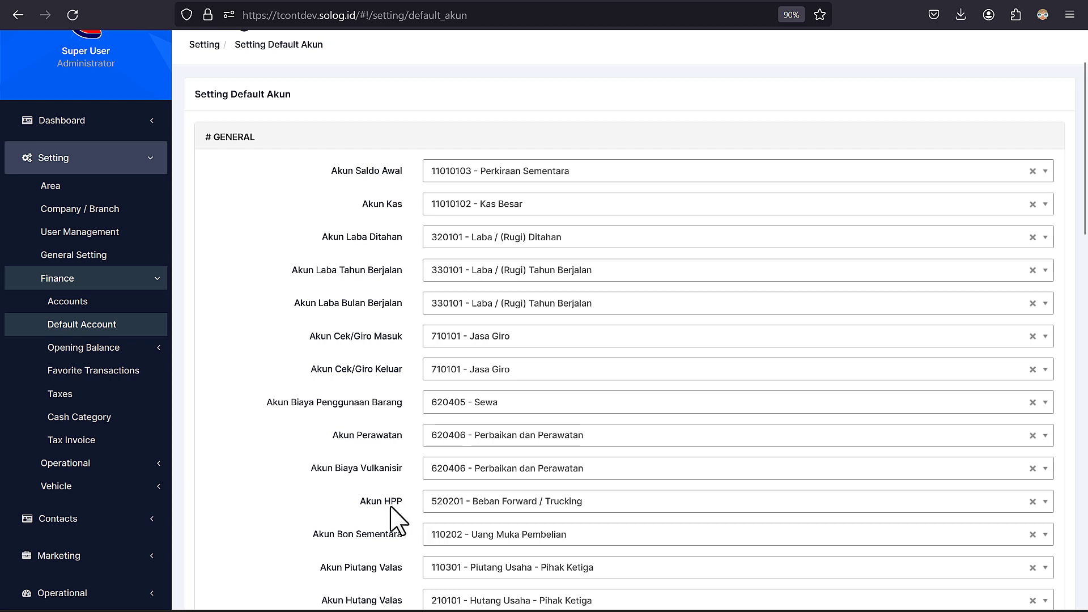
scroll(493, 432, down, 2)
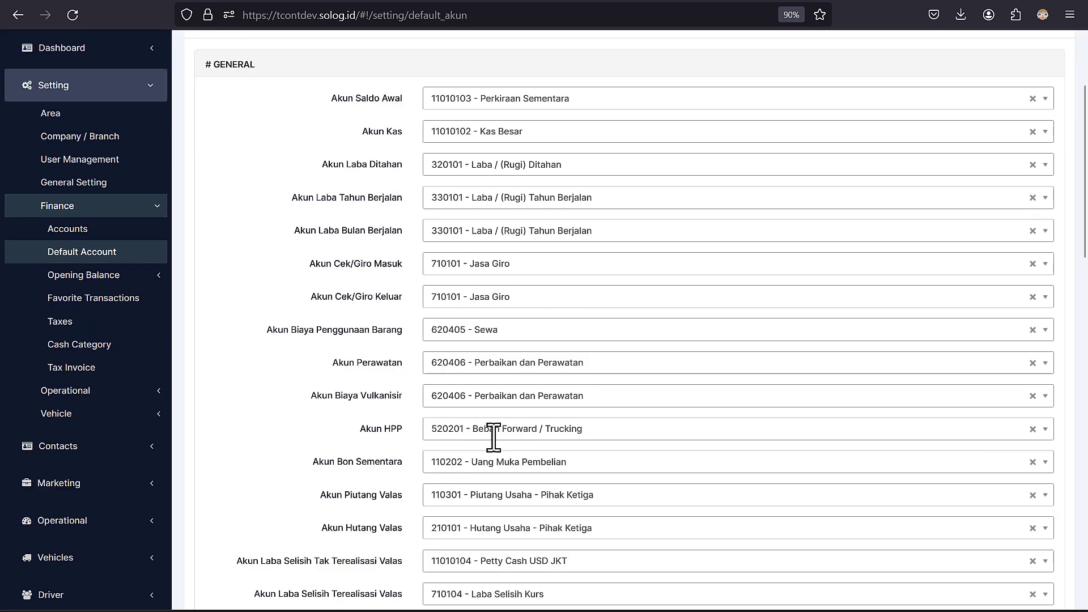
scroll(365, 368, down, 1)
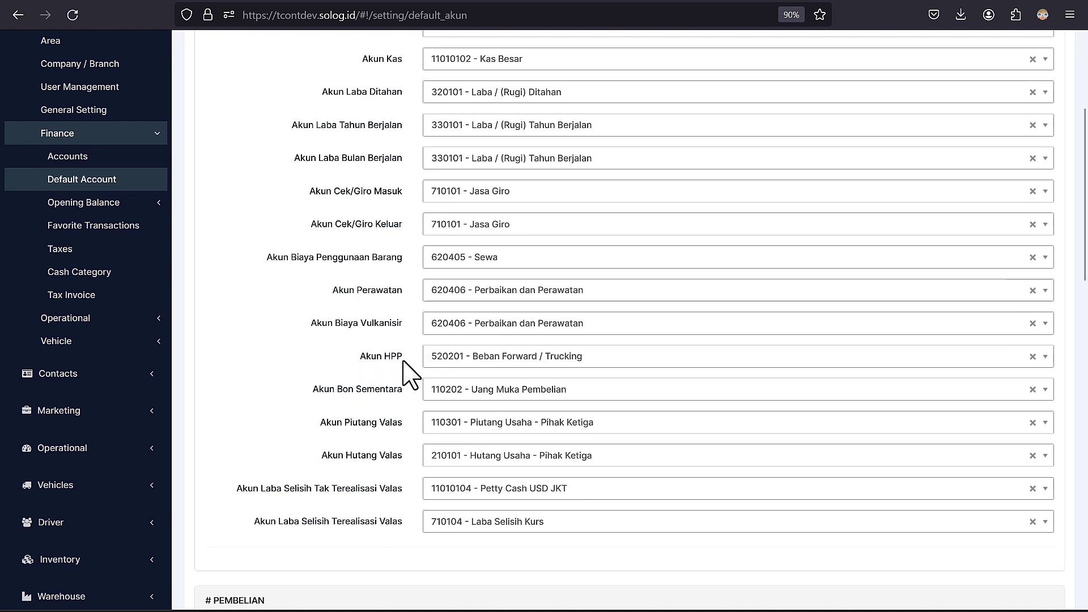
drag(375, 355, 403, 356)
click(352, 363)
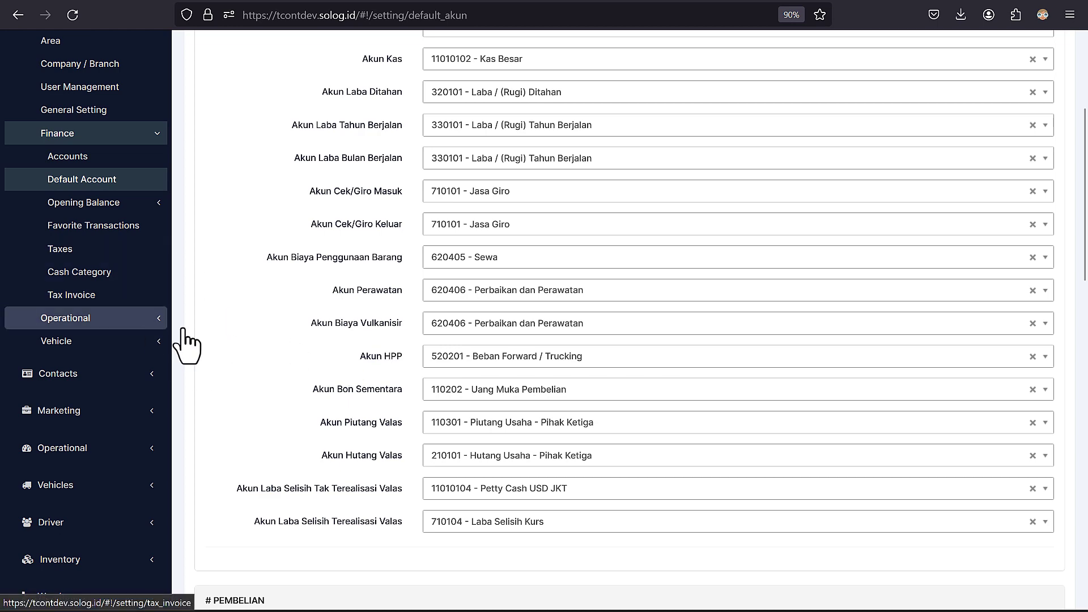
double_click(399, 356)
Review the purchasing default accounts in the PEMBELIAN section, from Akun Persediaan through Akun Titipan Asuransi.
scroll(411, 365, down, 6)
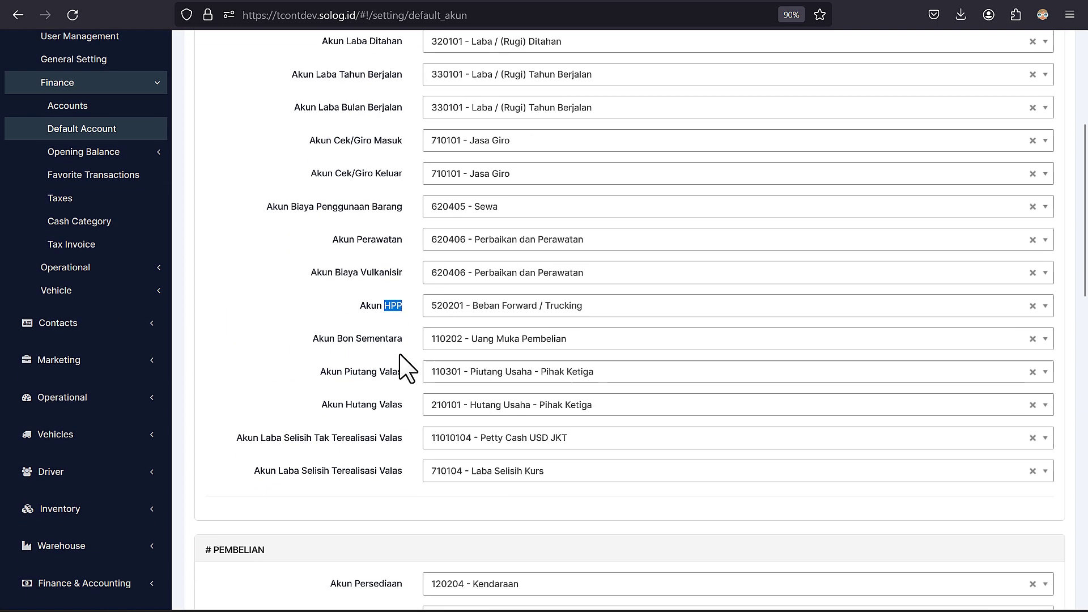
scroll(409, 230, down, 1)
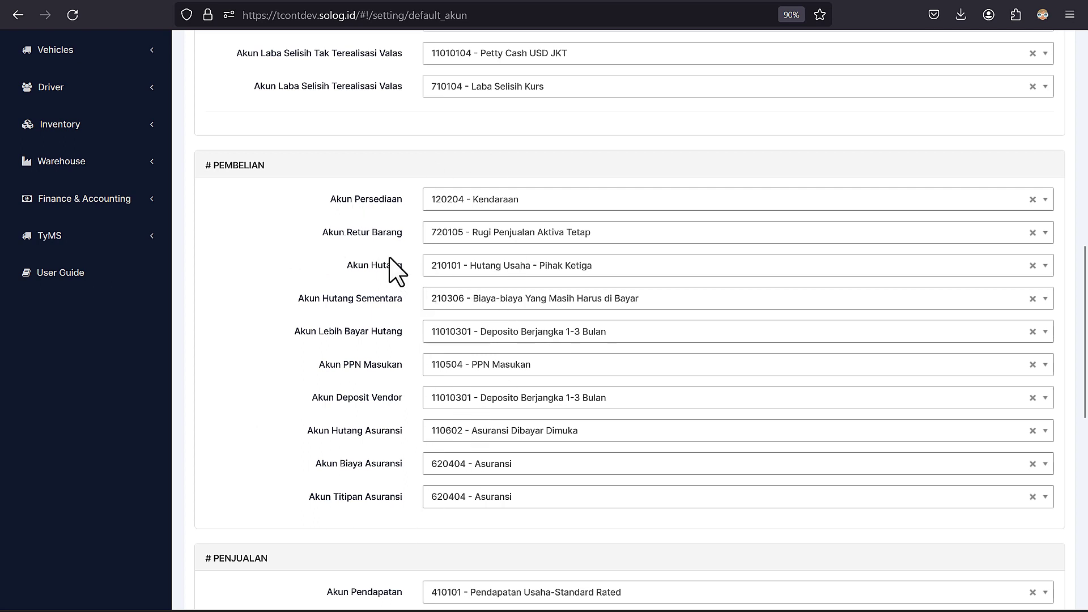
scroll(376, 431, down, 4)
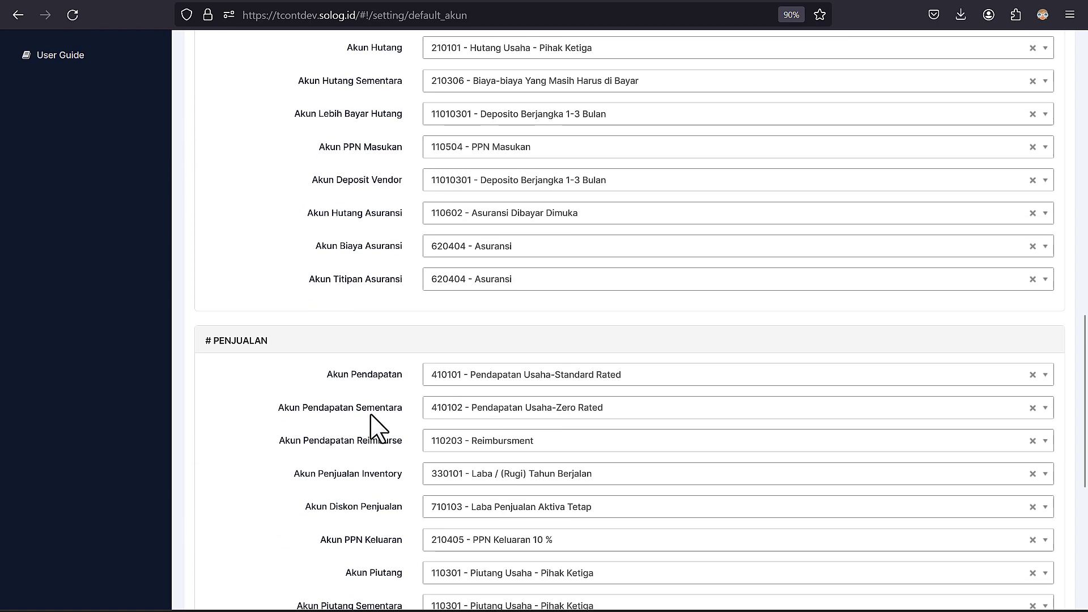
scroll(379, 420, down, 3)
scroll(379, 414, up, 5)
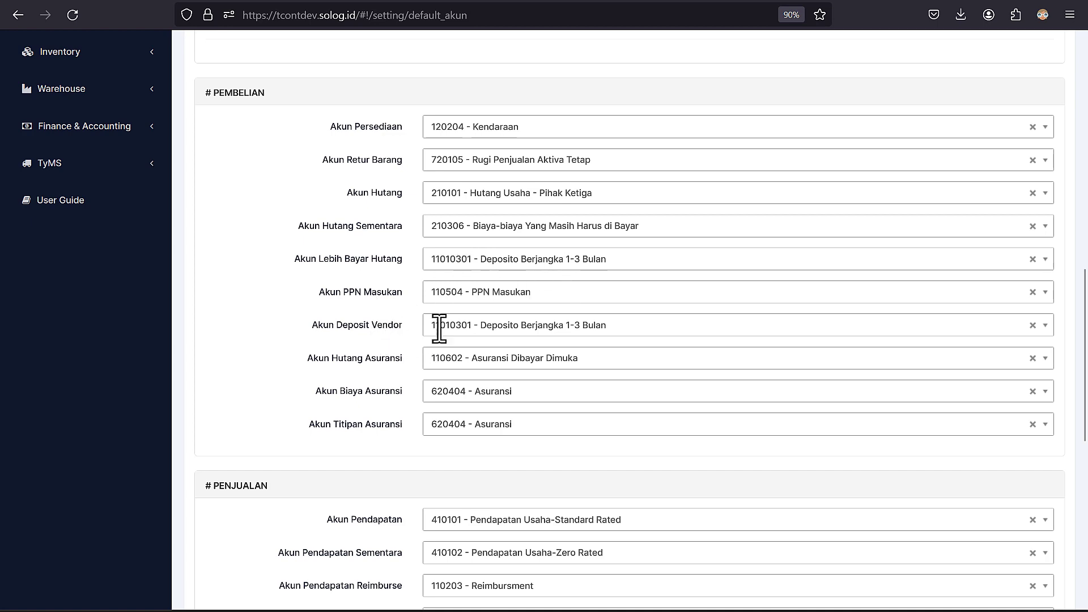
scroll(447, 327, down, 2)
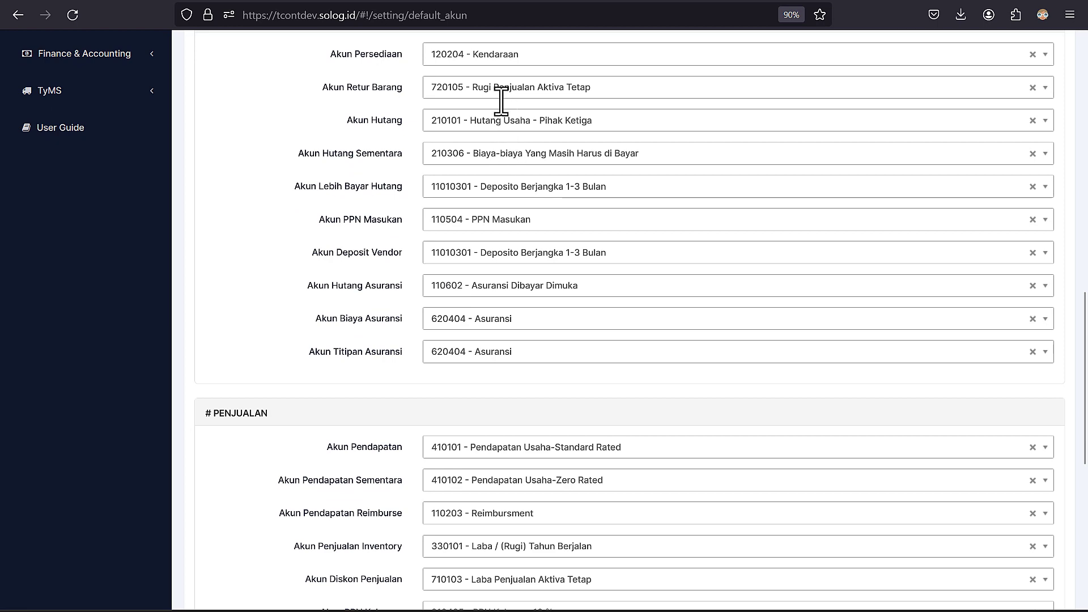
scroll(437, 221, up, 2)
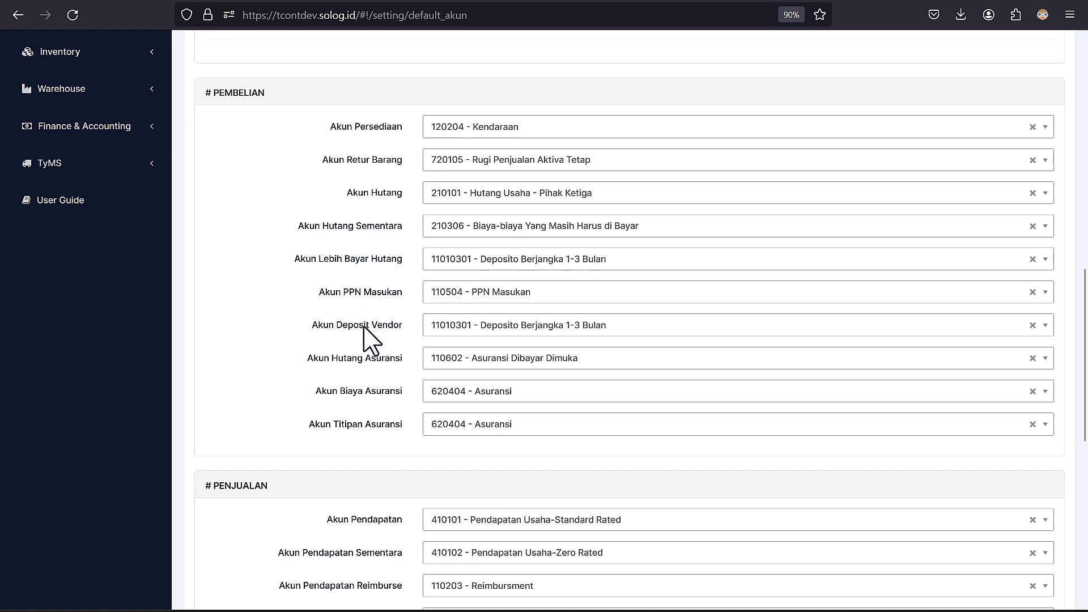
scroll(397, 371, up, 1)
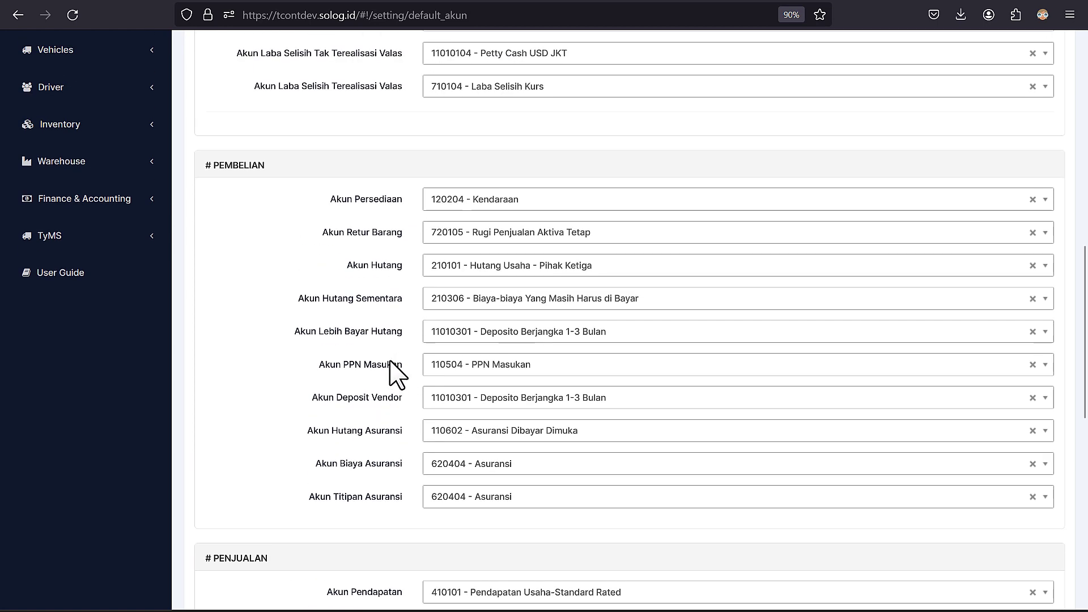
scroll(332, 396, down, 3)
scroll(333, 385, up, 3)
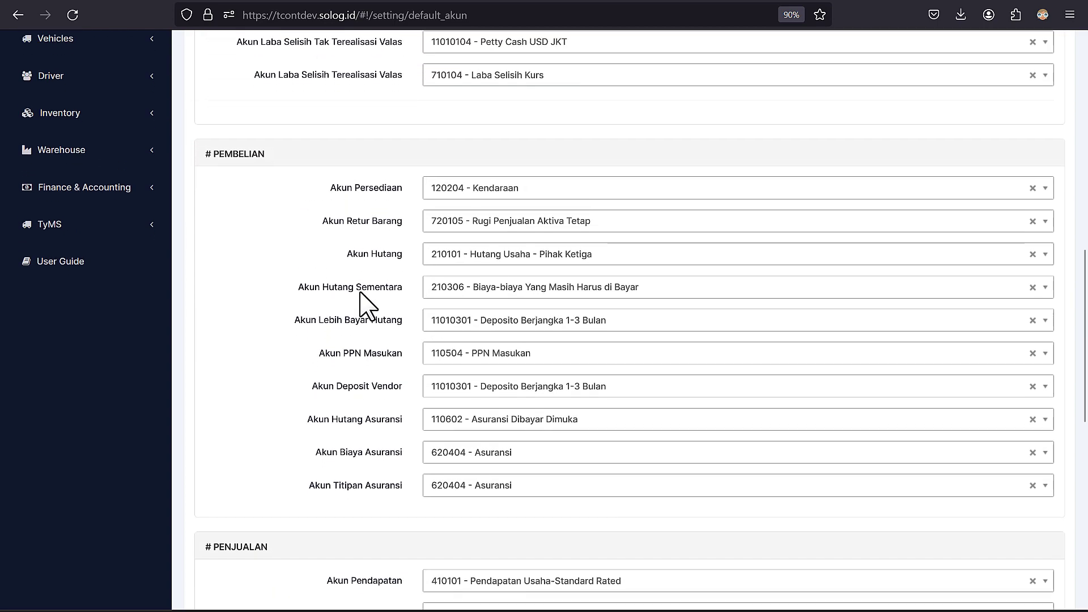
scroll(367, 306, down, 5)
scroll(367, 306, up, 1)
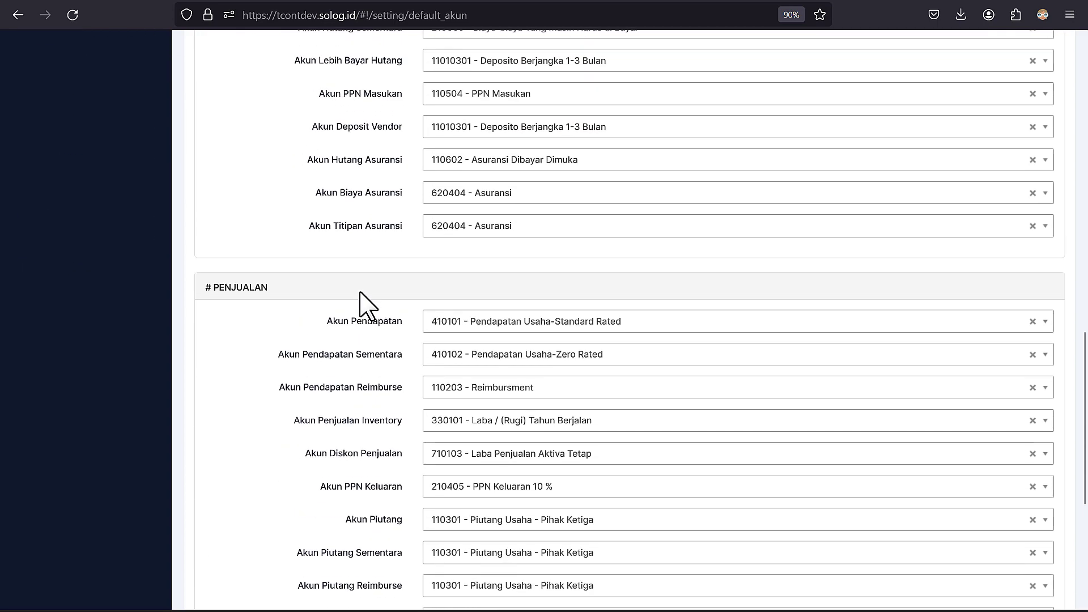
Examine which account is assigned to Akun Hutang Sementara and the neighbouring payable entries in the PEMBELIAN section.
scroll(367, 306, up, 3)
drag(315, 225, 409, 233)
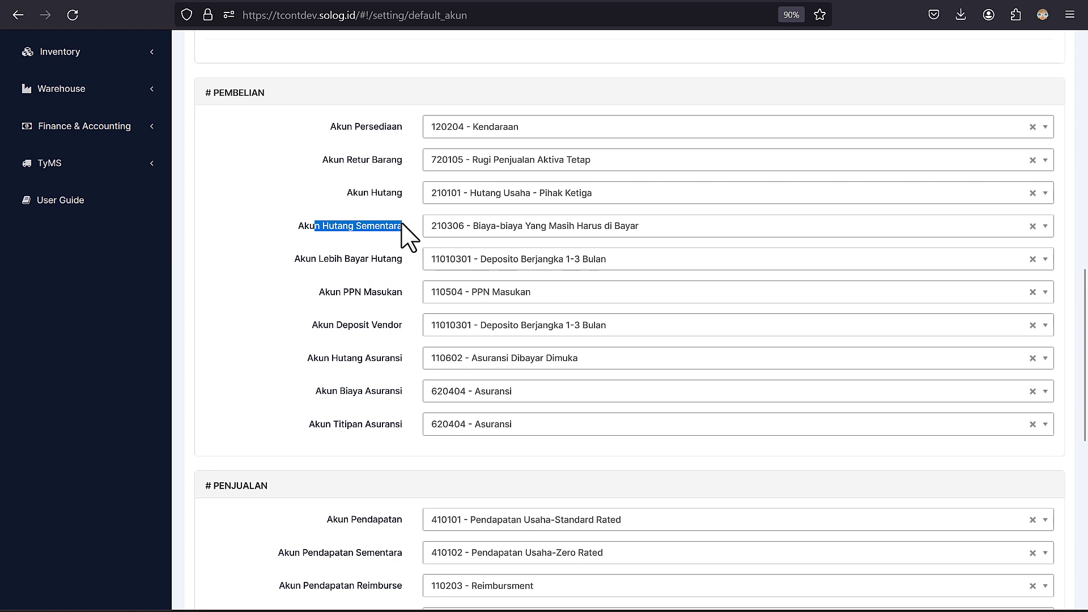
click(263, 243)
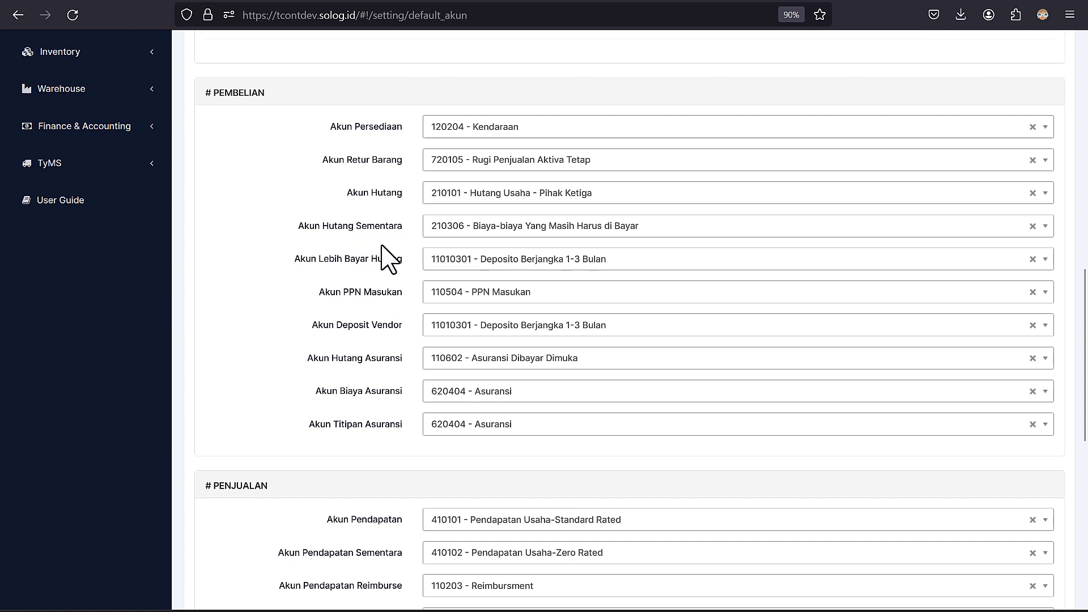
scroll(369, 266, down, 3)
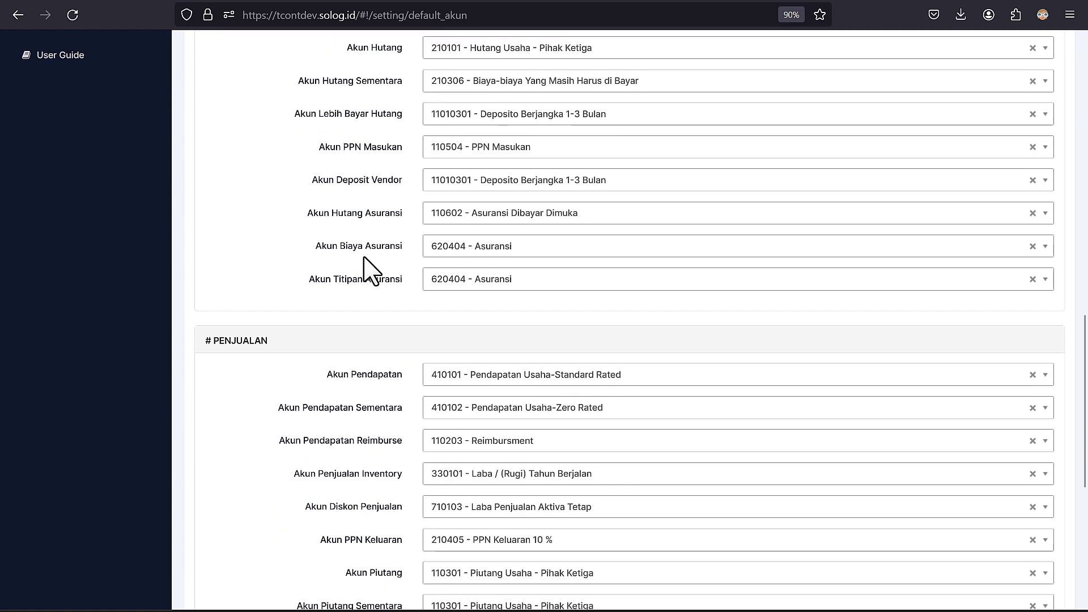
scroll(363, 257, down, 3)
scroll(364, 256, up, 5)
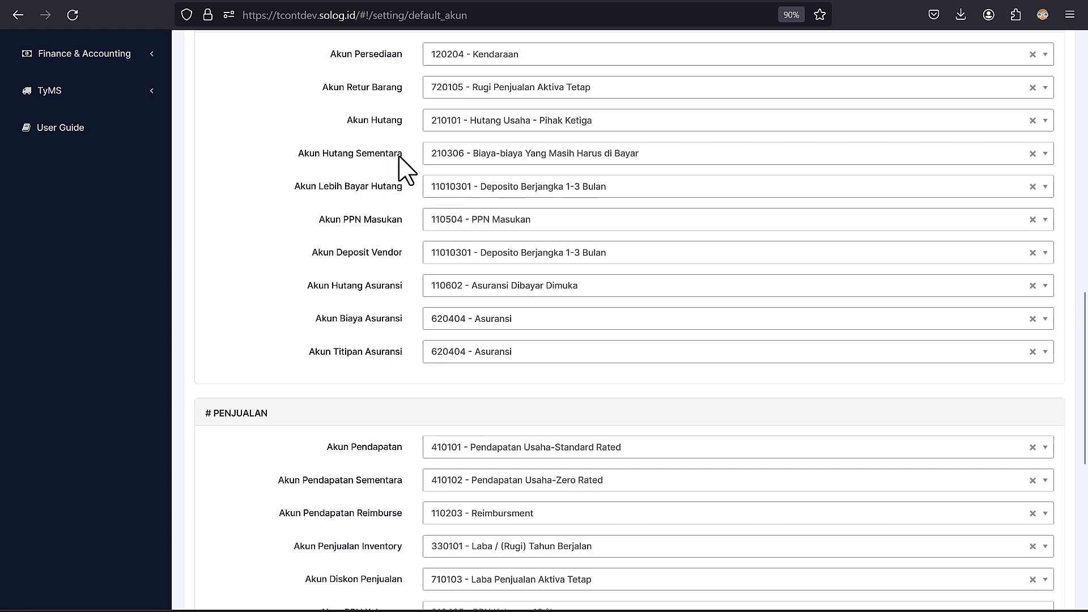
scroll(395, 215, up, 1)
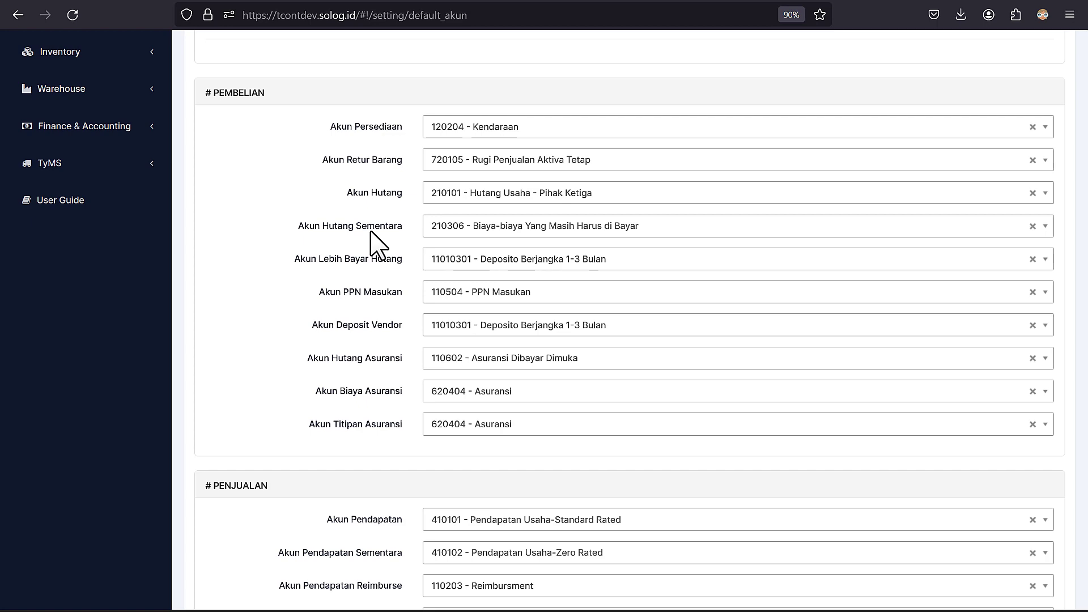
double_click(377, 226)
click(308, 250)
Examine the sales default accounts in the PENJUALAN section, from Akun Pendapatan through Akun Piutang Reimburse.
scroll(232, 364, down, 4)
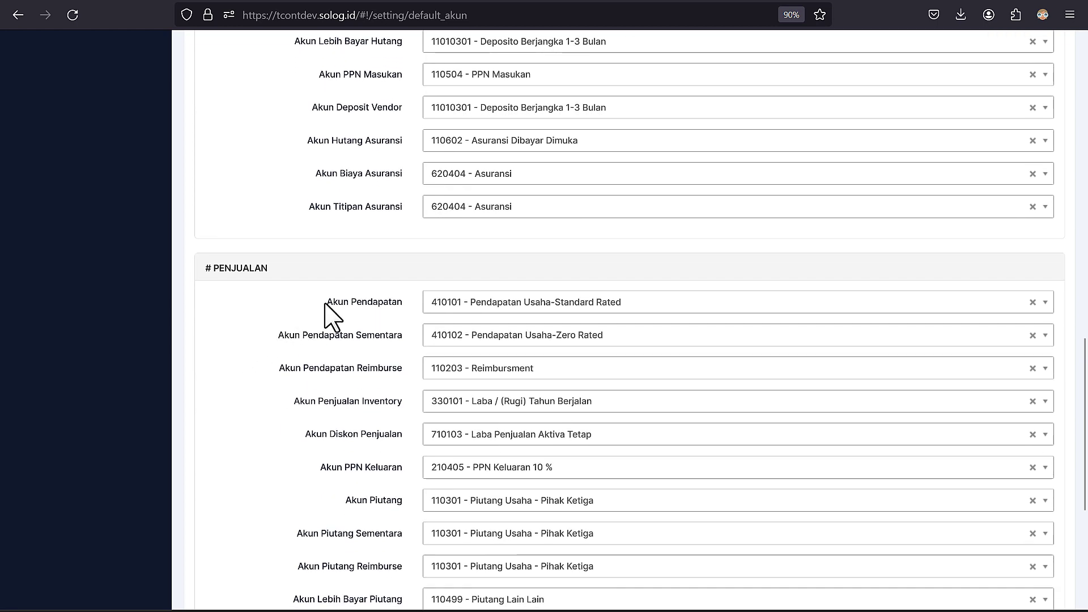
scroll(324, 304, down, 1)
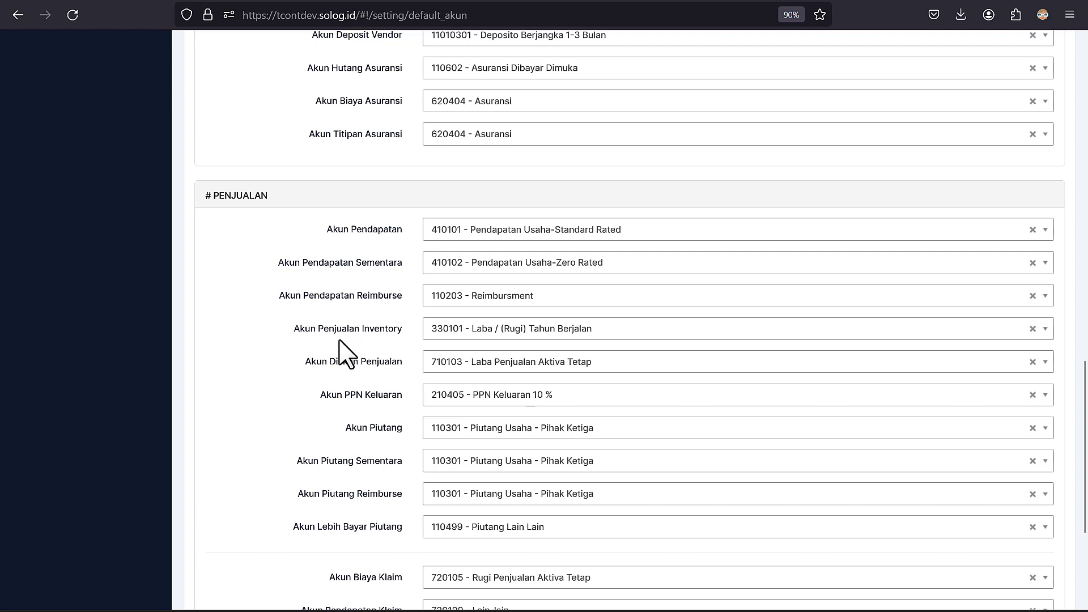
drag(333, 362, 403, 363)
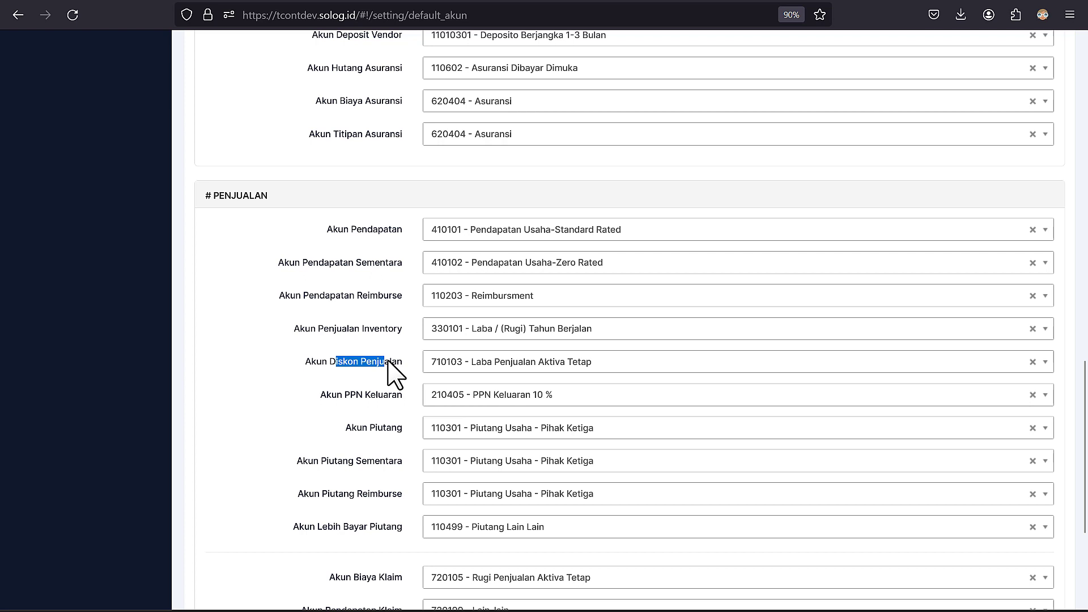
click(302, 376)
drag(319, 397, 392, 429)
drag(329, 462, 370, 462)
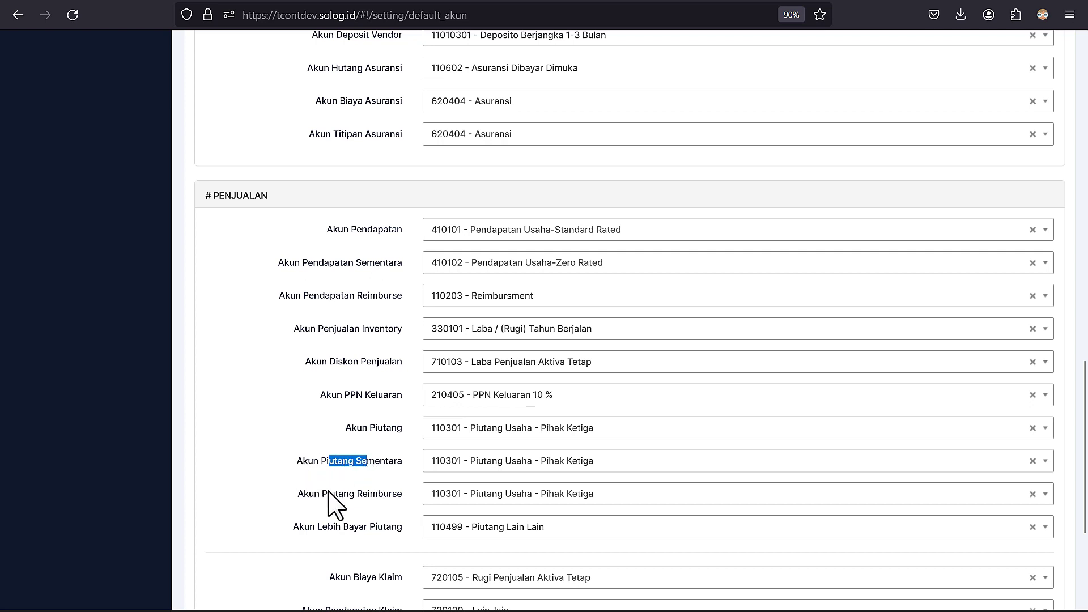
drag(331, 493, 381, 498)
click(368, 512)
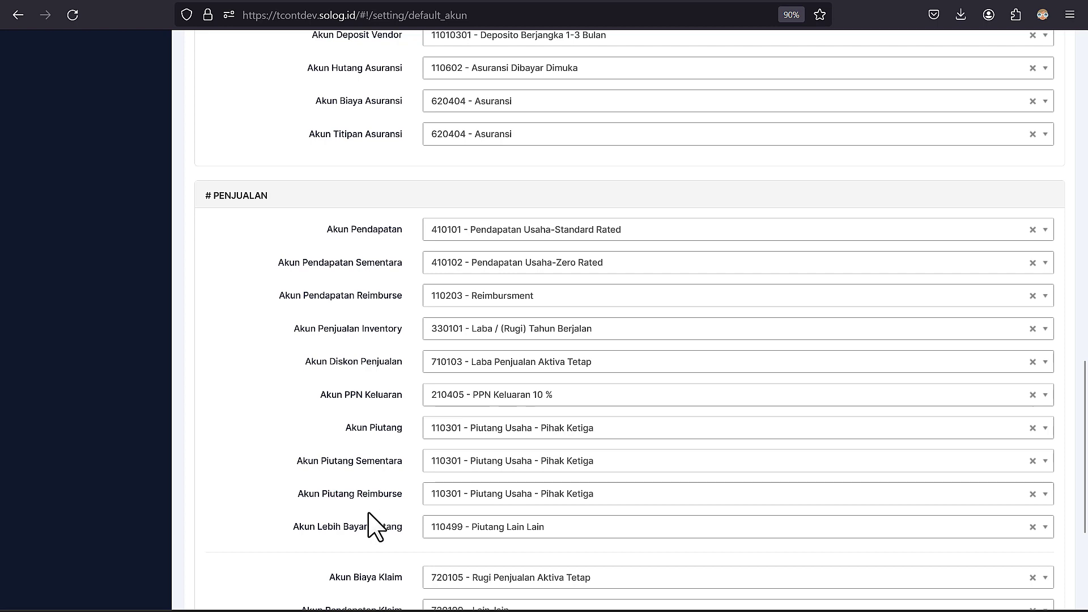
Examine the remaining PENJUALAN entries: Akun Lebih Bayar Piutang, the Klaim and Bukti Potong accounts, and Akun Deposit Customer.
scroll(373, 513, down, 2)
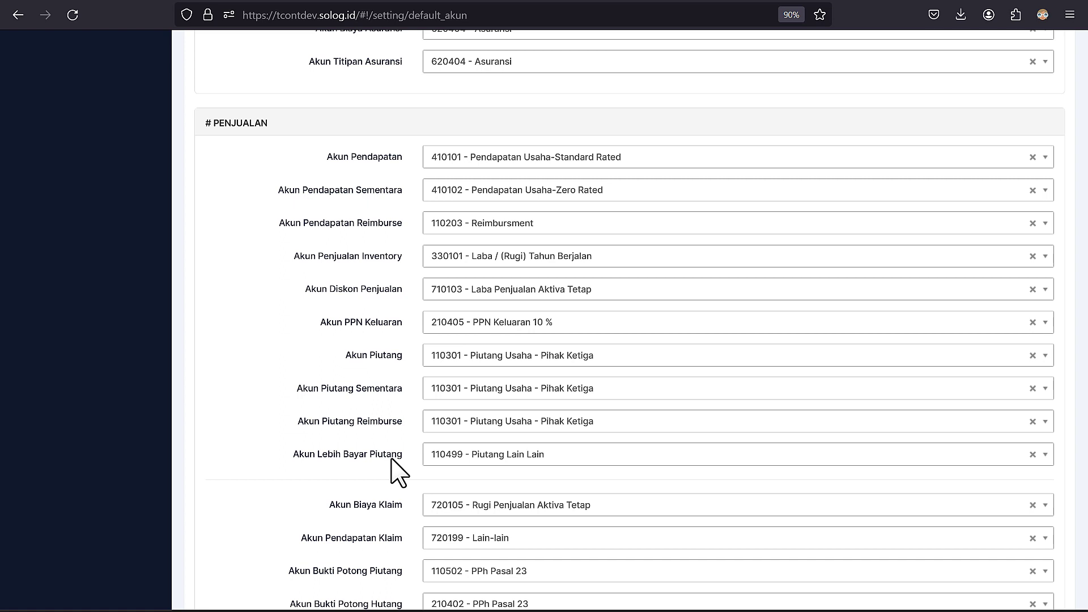
click(464, 458)
click(463, 459)
scroll(334, 482, down, 2)
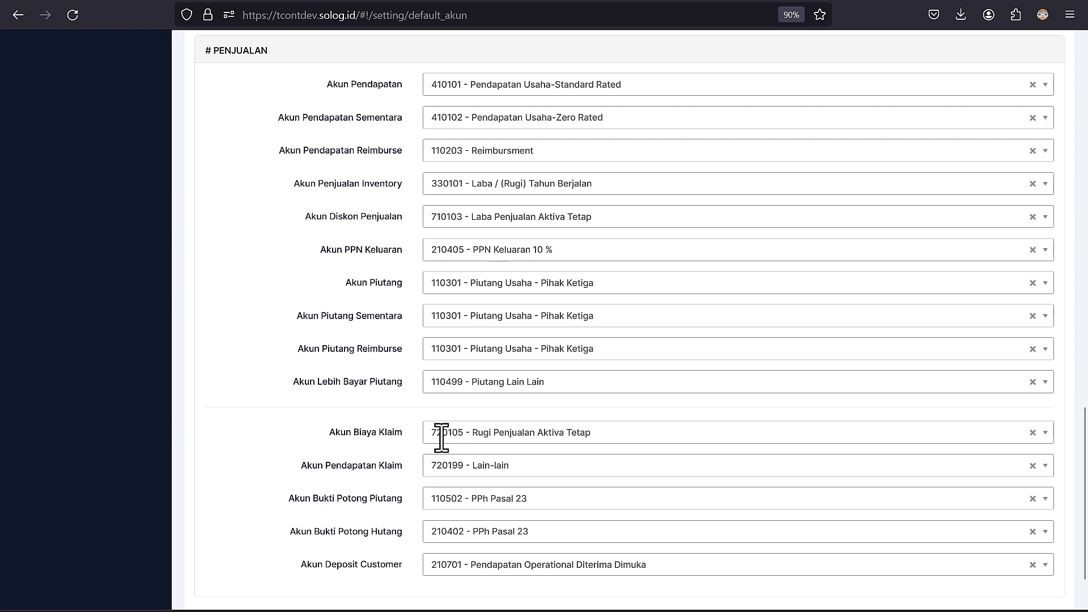
drag(353, 504, 377, 528)
click(367, 533)
double_click(340, 532)
click(376, 553)
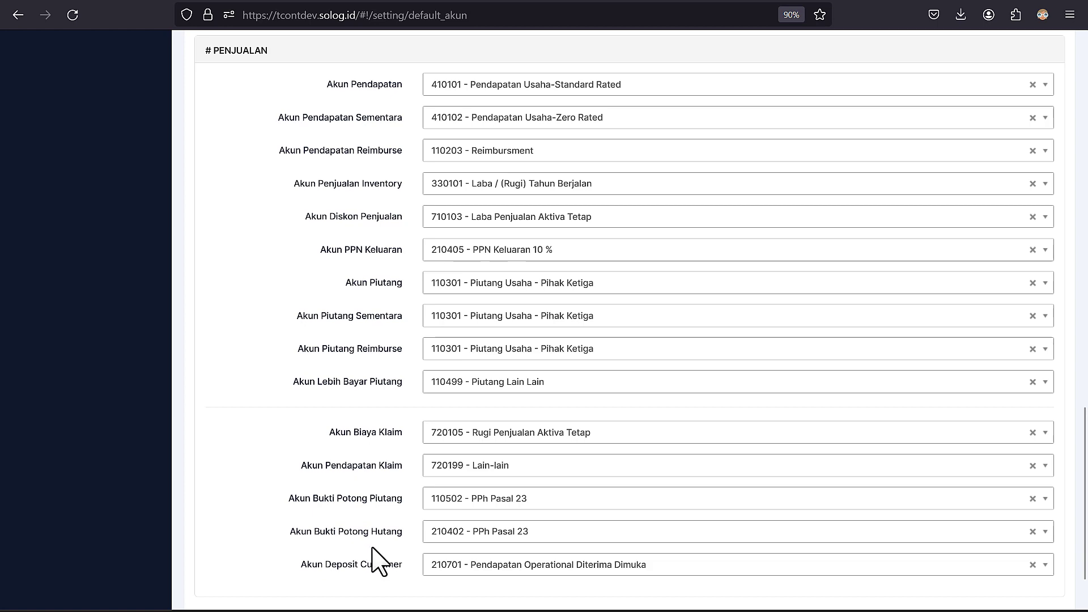
scroll(361, 552, down, 1)
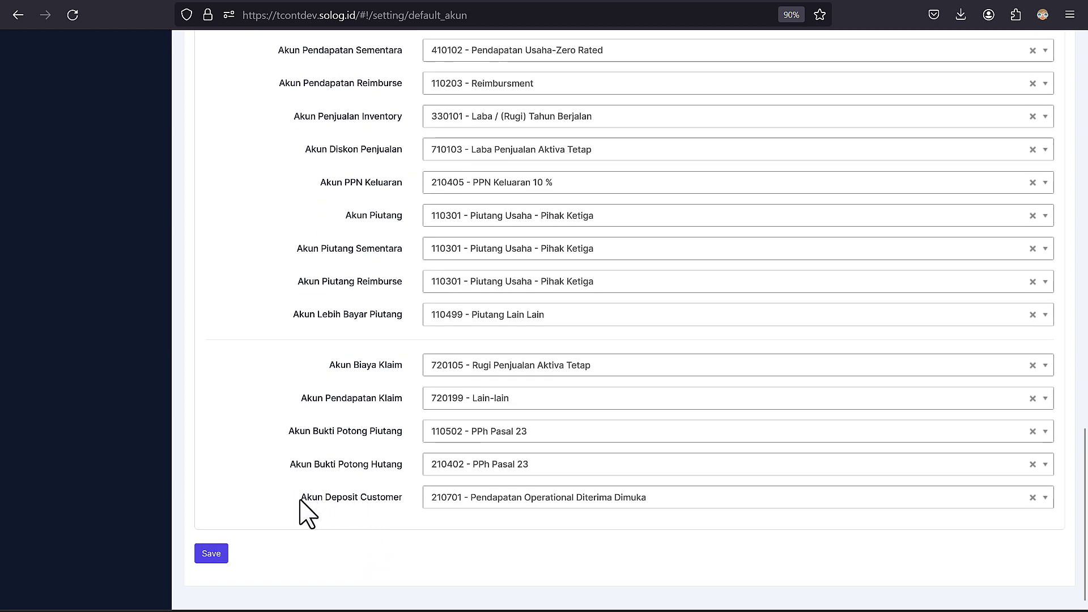
Return to the GENERAL section at the beginning of the default account settings.
scroll(277, 499, up, 1)
scroll(272, 502, up, 10)
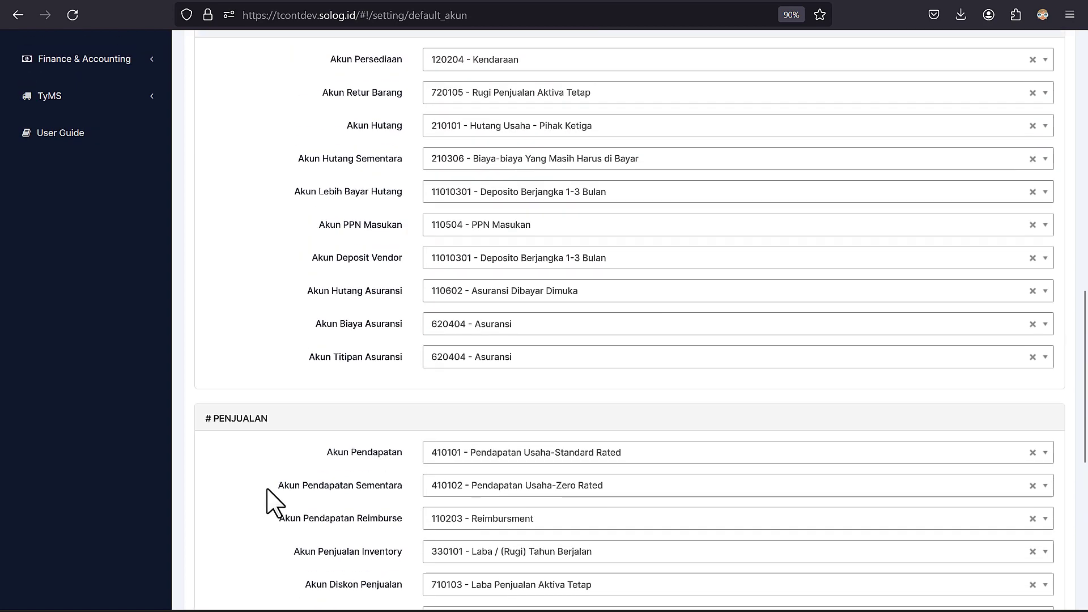
scroll(352, 266, up, 9)
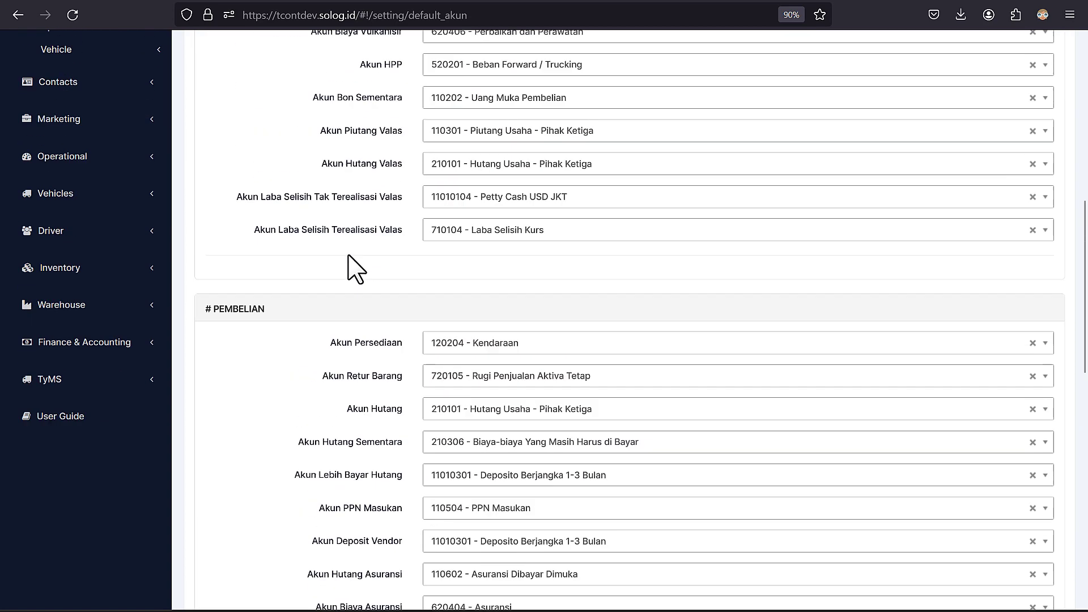
scroll(352, 266, up, 4)
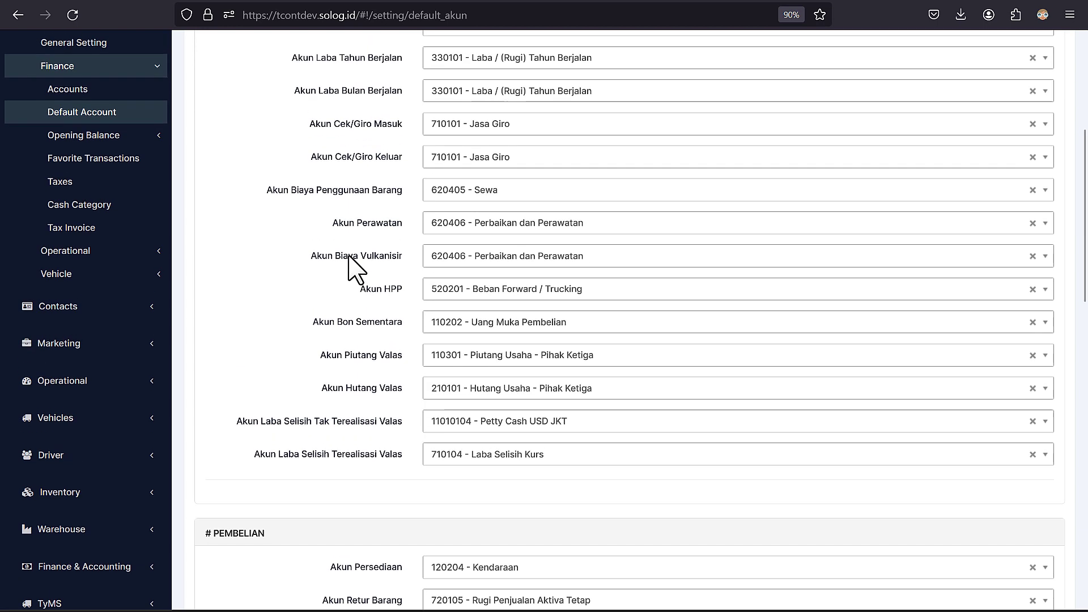
scroll(352, 266, up, 7)
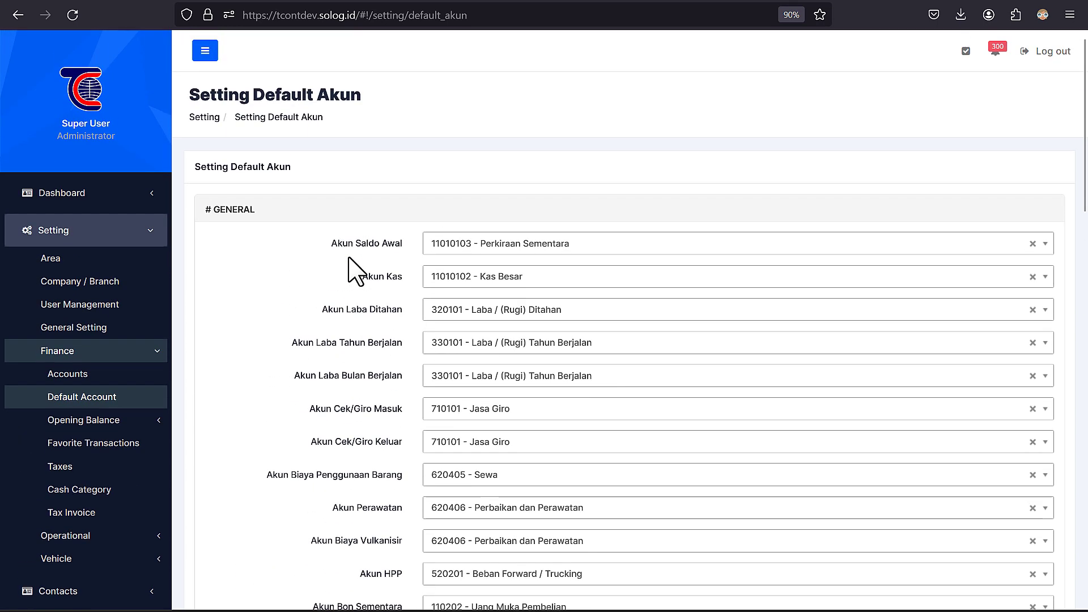